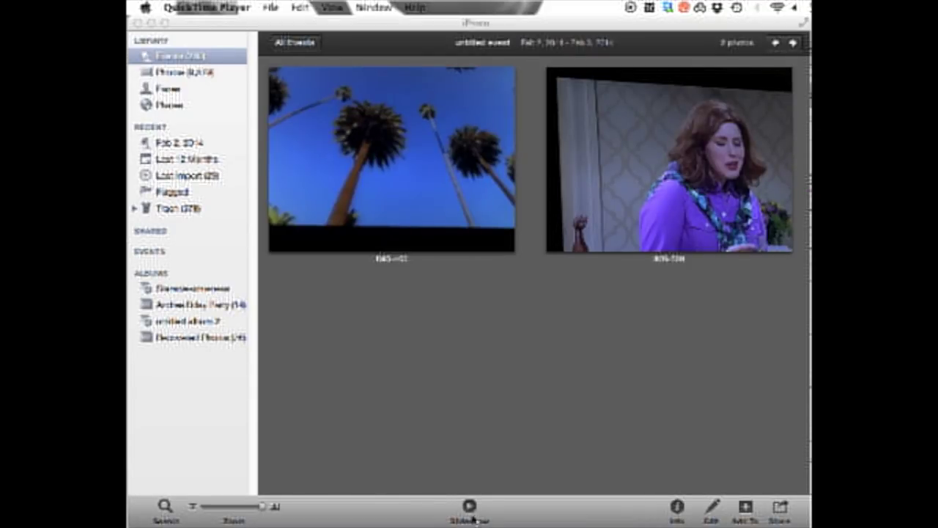
Step: Switch to iPhoto to show the event with the palm tree and woman photos
{"action": "left_click", "coordinate": [470, 513]}
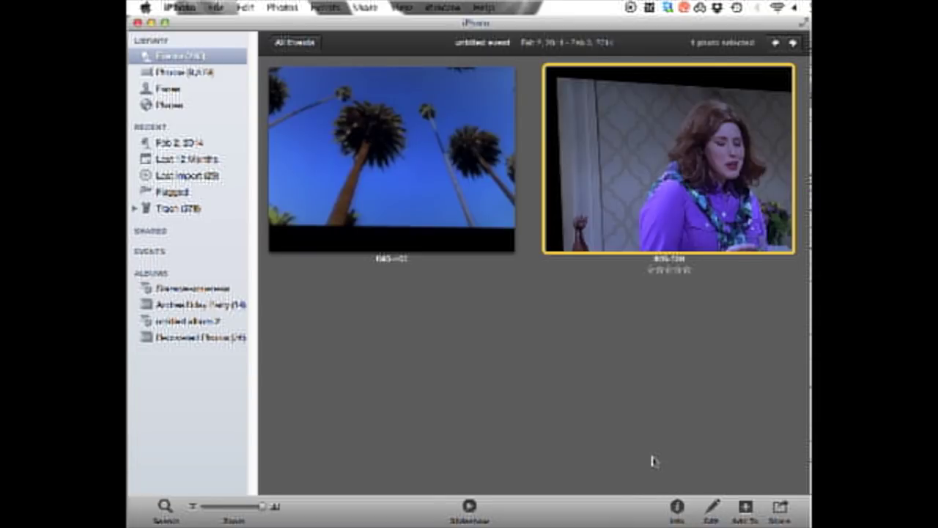
Step: Retitle the two event photos: the palm trees as 'Trees' and the woman as 'Woman'
{"action": "left_click", "coordinate": [503, 393]}
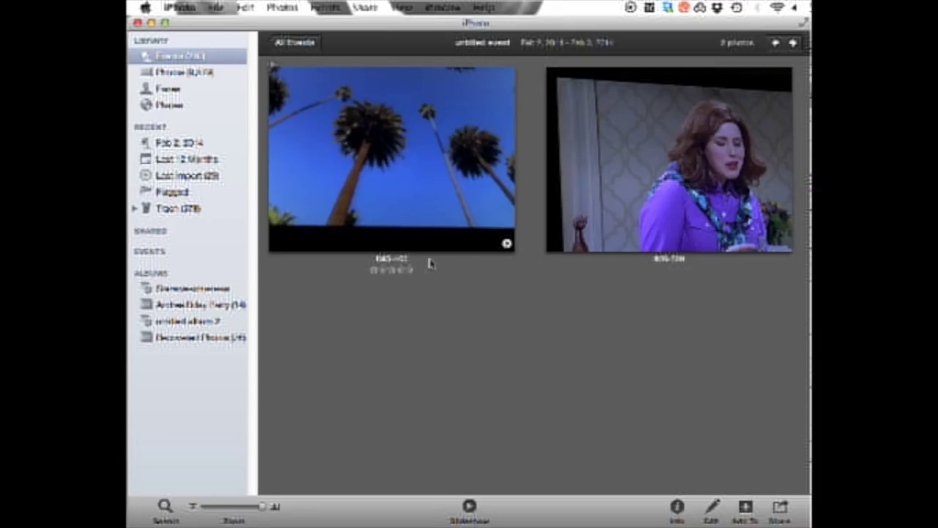
{"action": "left_click", "coordinate": [405, 265]}
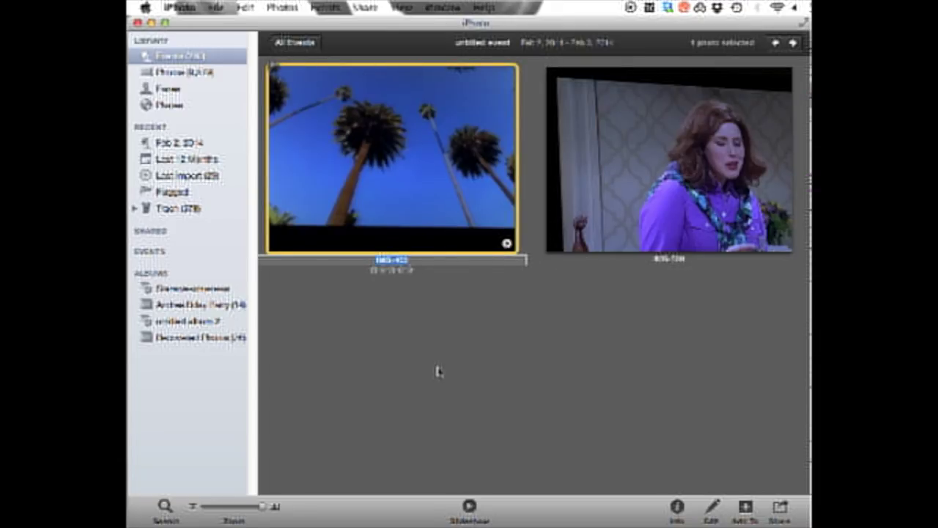
{"action": "type", "text": "S"}
{"action": "key", "text": "Return"}
{"action": "left_click", "coordinate": [671, 261]}
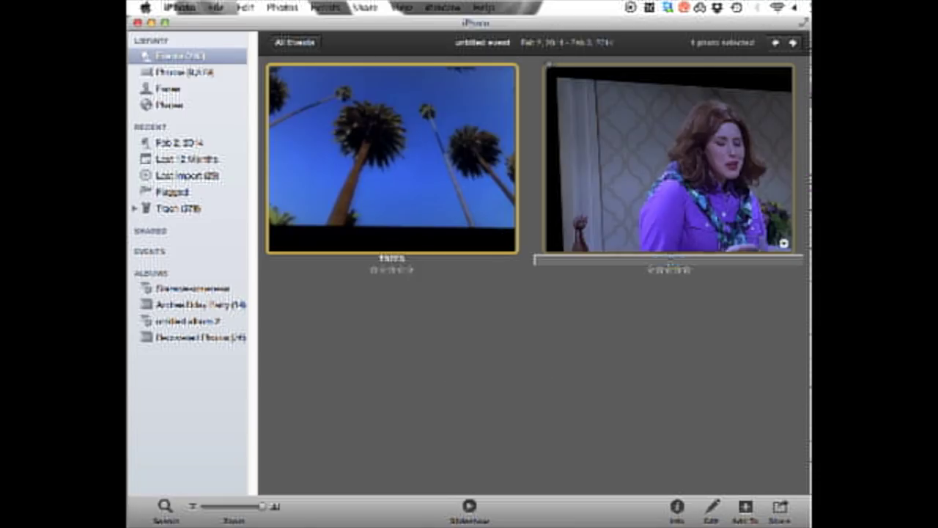
{"action": "type", "text": "woman"}
{"action": "key", "text": "Return"}
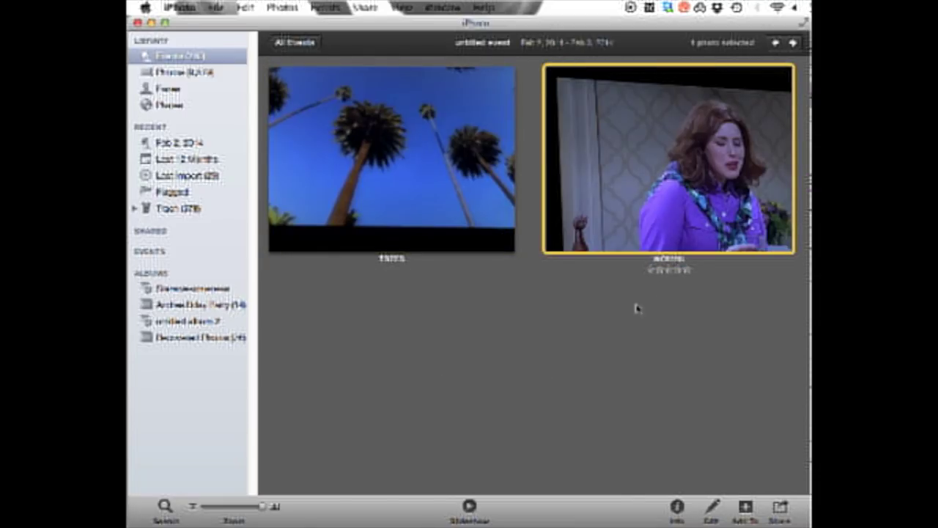
Step: Play the event as a slideshow and turn on photo titles as captions
{"action": "left_click", "coordinate": [470, 508]}
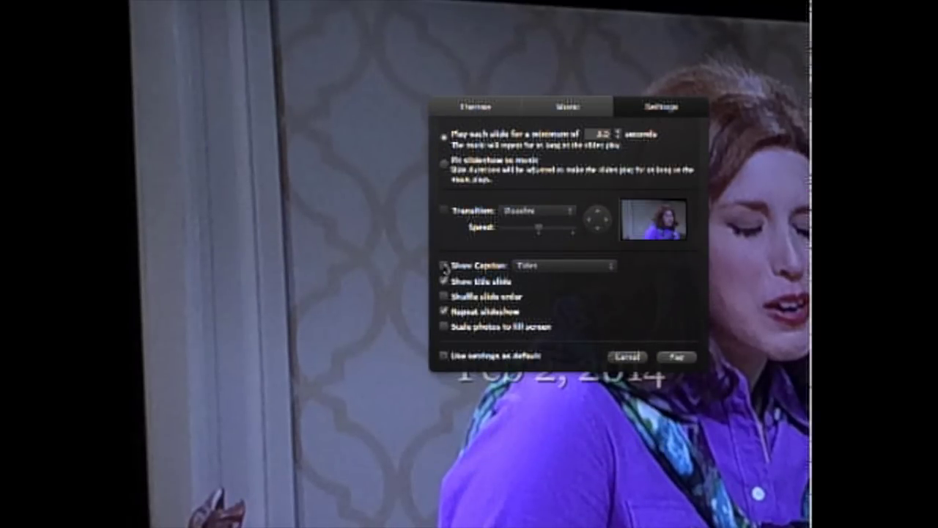
{"action": "left_click", "coordinate": [443, 265]}
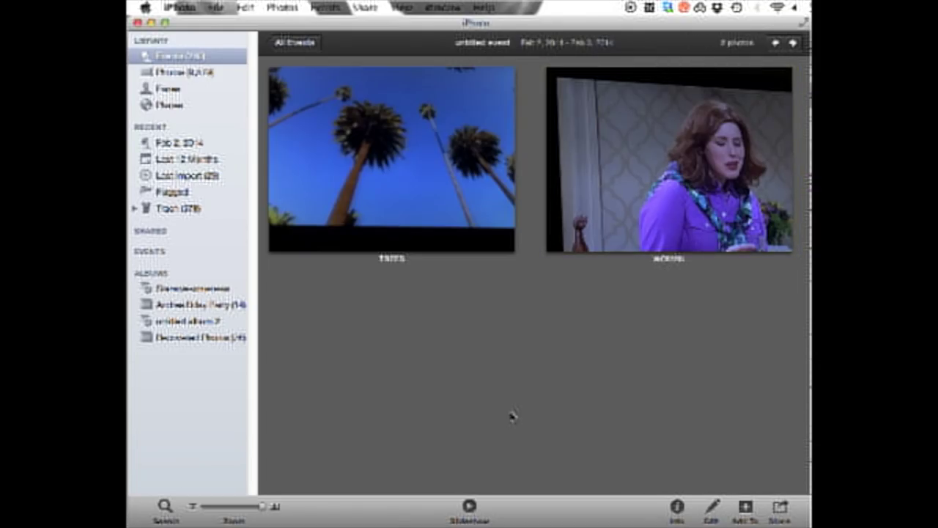
{"action": "mouse_move", "coordinate": [399, 262]}
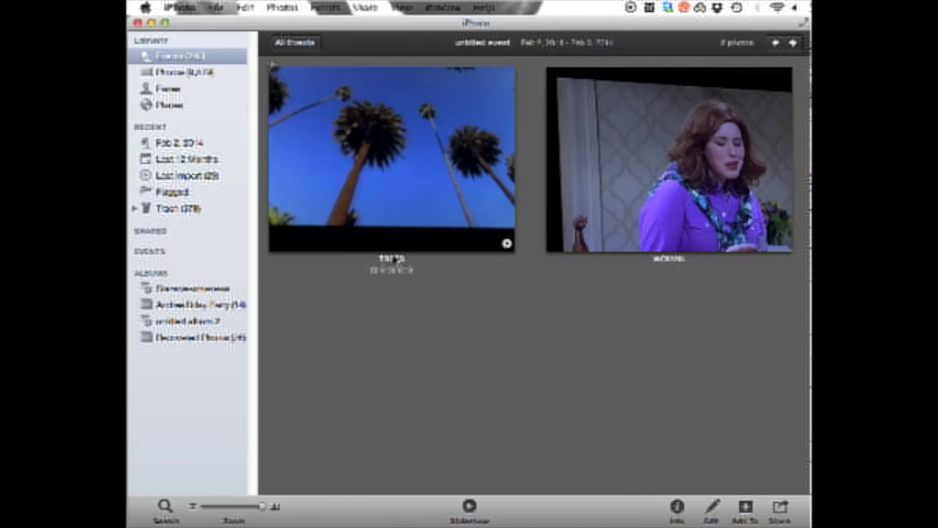
{"action": "left_click", "coordinate": [398, 6]}
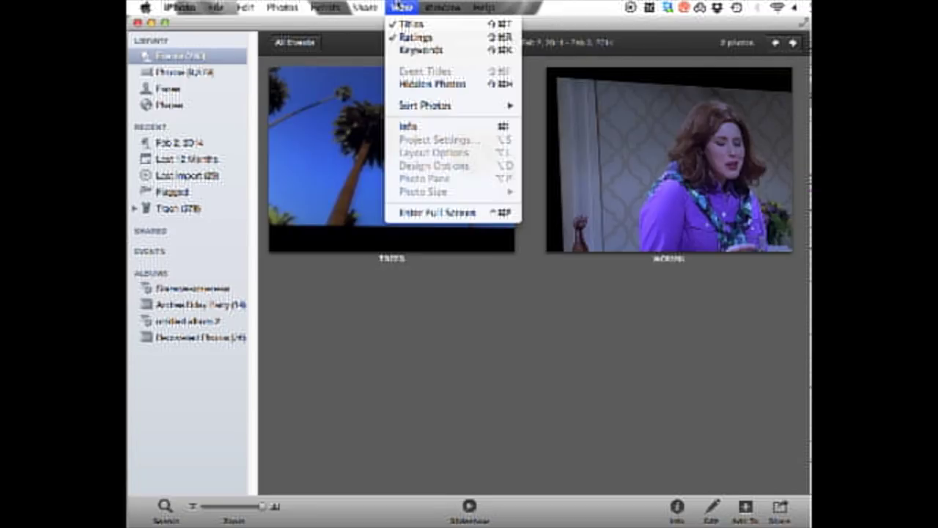
{"action": "left_click", "coordinate": [407, 25]}
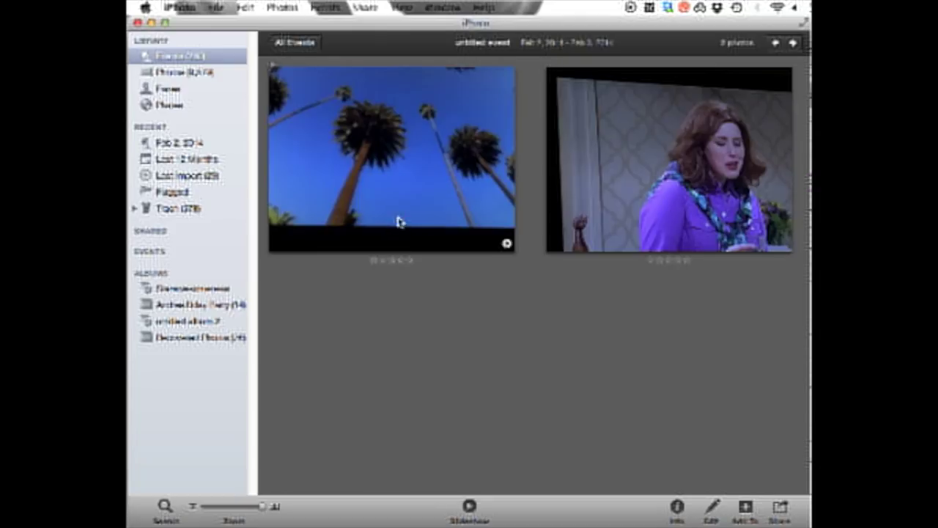
{"action": "left_click", "coordinate": [410, 6]}
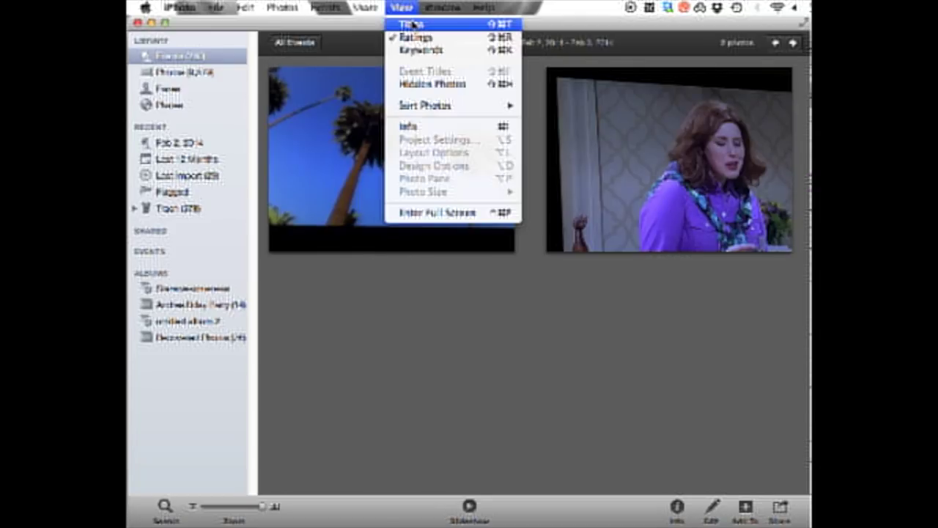
{"action": "left_click", "coordinate": [413, 26]}
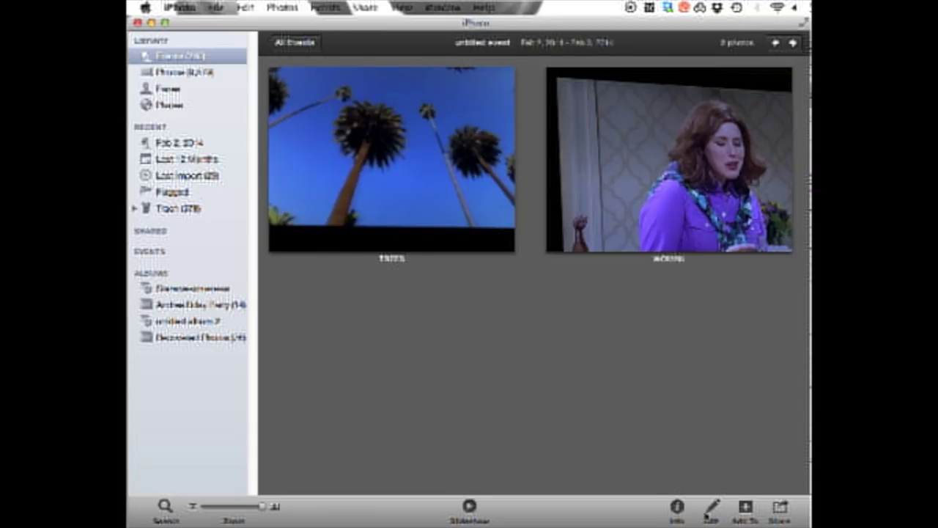
Step: Show the Info panel, review the Trees and Woman details, then select both photos
{"action": "left_click", "coordinate": [676, 508]}
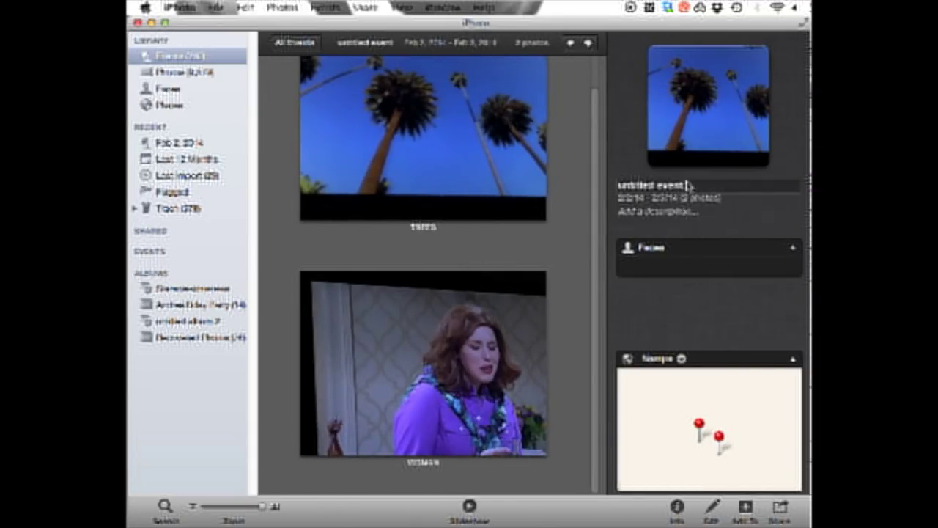
{"action": "left_click", "coordinate": [442, 154]}
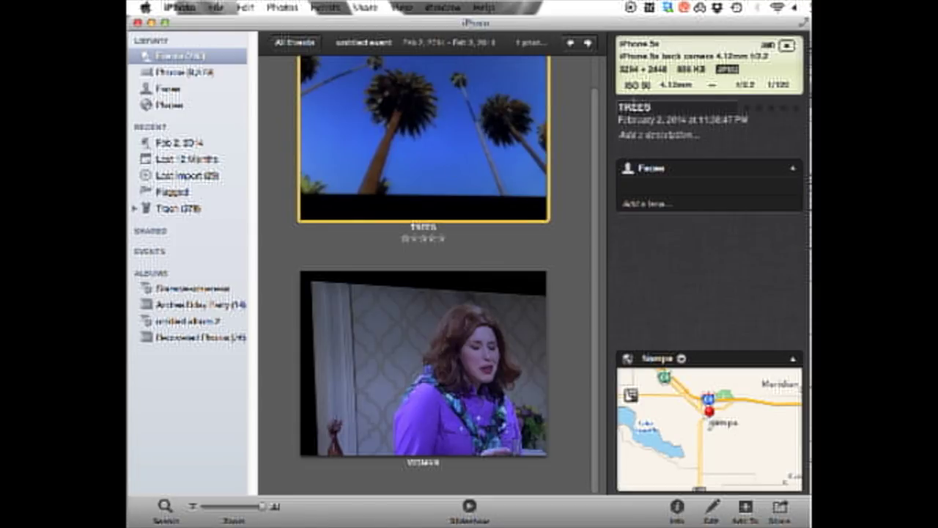
{"action": "left_click", "coordinate": [633, 103]}
{"action": "left_click", "coordinate": [554, 245]}
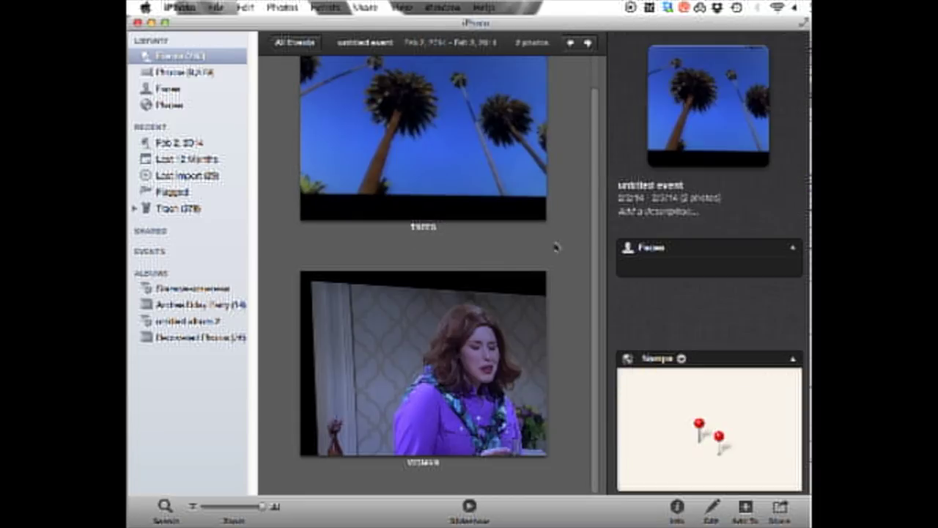
{"action": "left_click", "coordinate": [472, 357]}
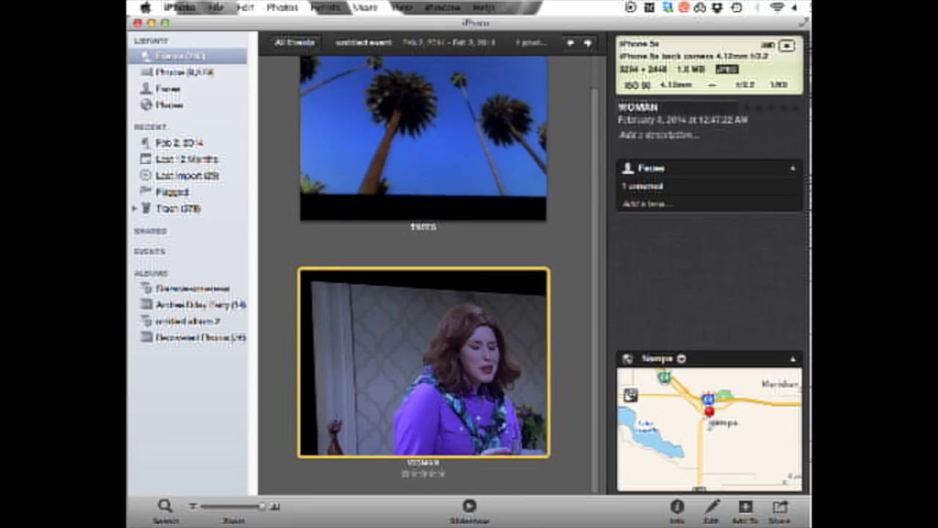
{"action": "left_click", "coordinate": [571, 320]}
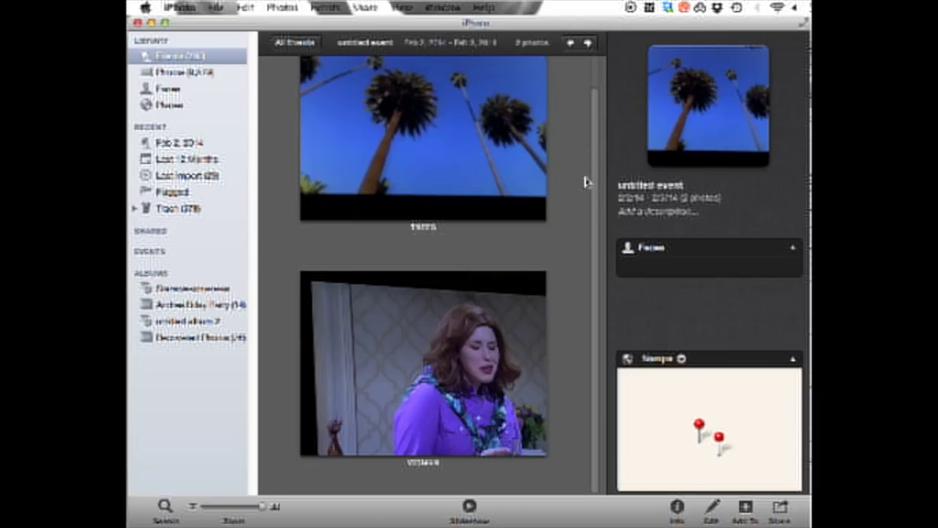
{"action": "left_click_drag", "start_coordinate": [587, 148], "coordinate": [453, 401]}
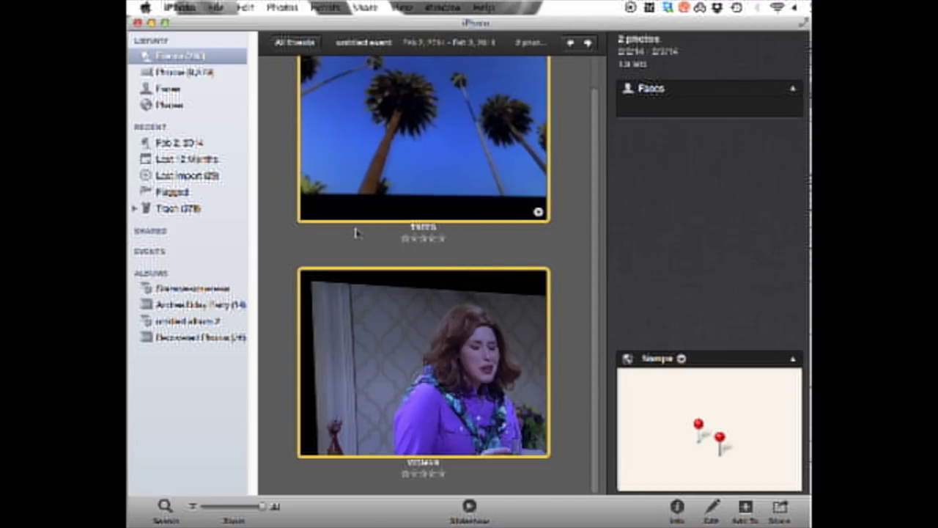
Step: Create a new slideshow from both photos named 'Photos I like to name'
{"action": "left_click", "coordinate": [246, 6]}
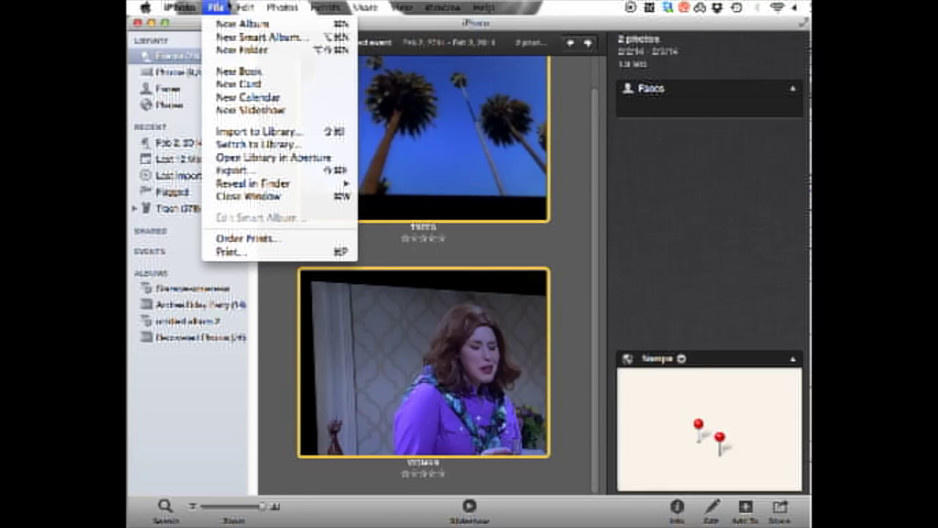
{"action": "left_click", "coordinate": [244, 110]}
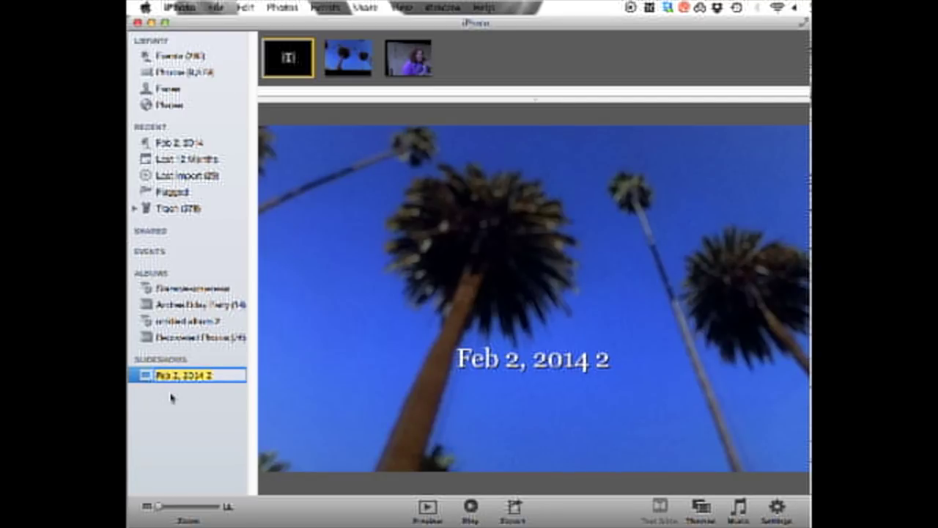
{"action": "type", "text": "P"}
{"action": "type", "text": "ame"}
{"action": "key", "text": "Return"}
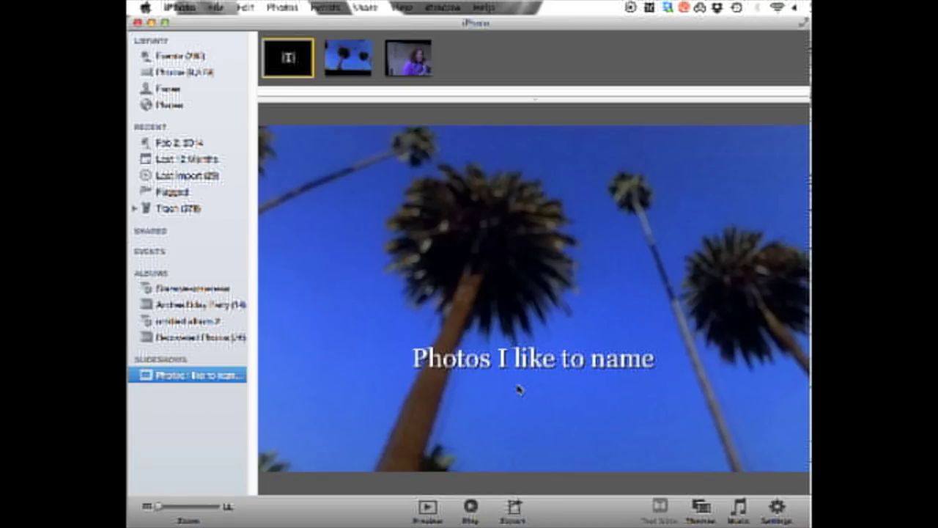
Step: Enable Show Caption as Titles in slideshow settings and check captions on both slides
{"action": "left_click", "coordinate": [357, 70]}
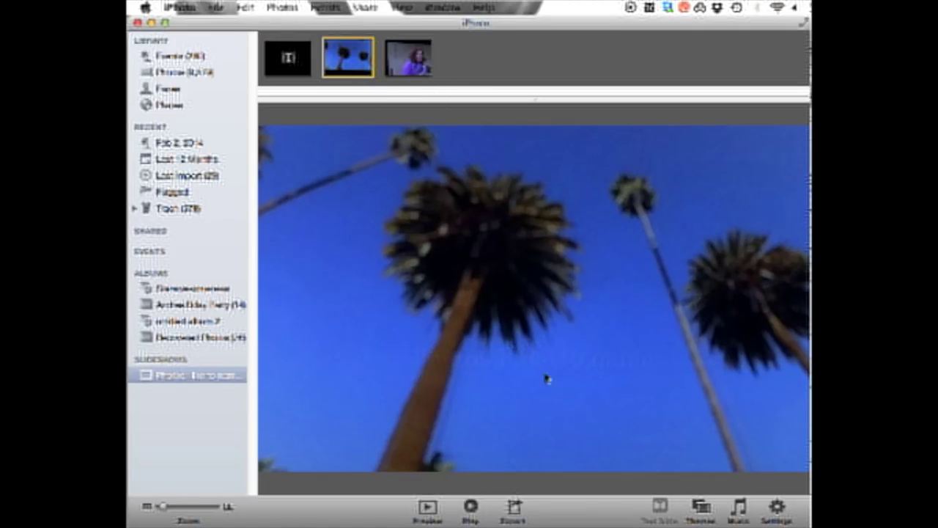
{"action": "left_click", "coordinate": [414, 67]}
{"action": "left_click", "coordinate": [368, 54]}
{"action": "left_click", "coordinate": [776, 510]}
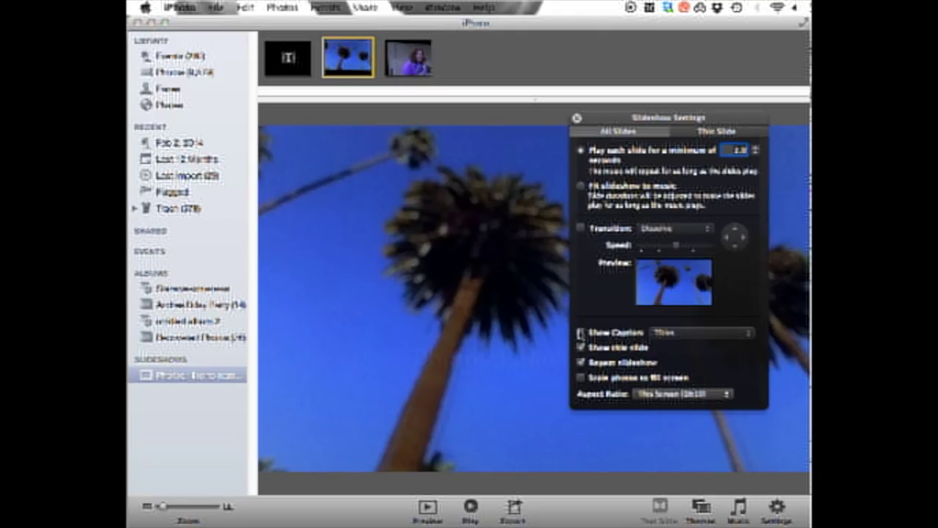
{"action": "left_click", "coordinate": [581, 333]}
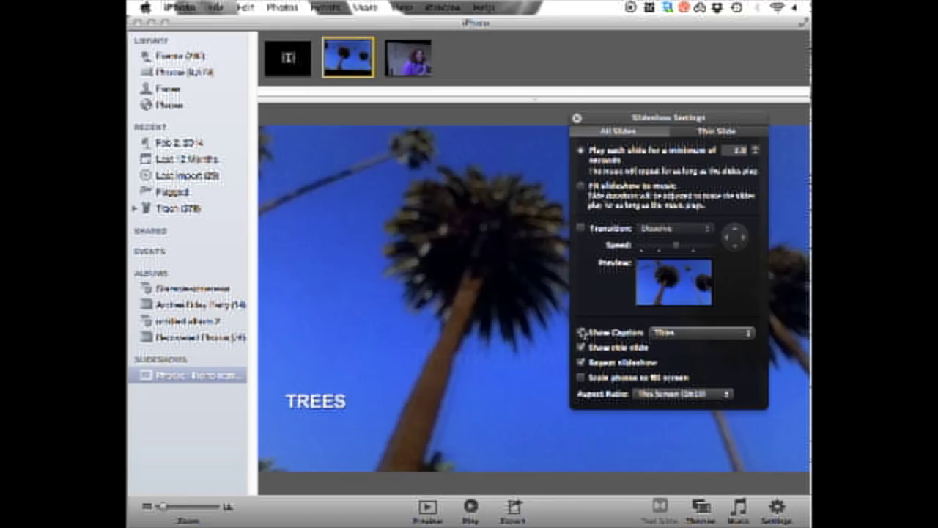
{"action": "left_click", "coordinate": [577, 119]}
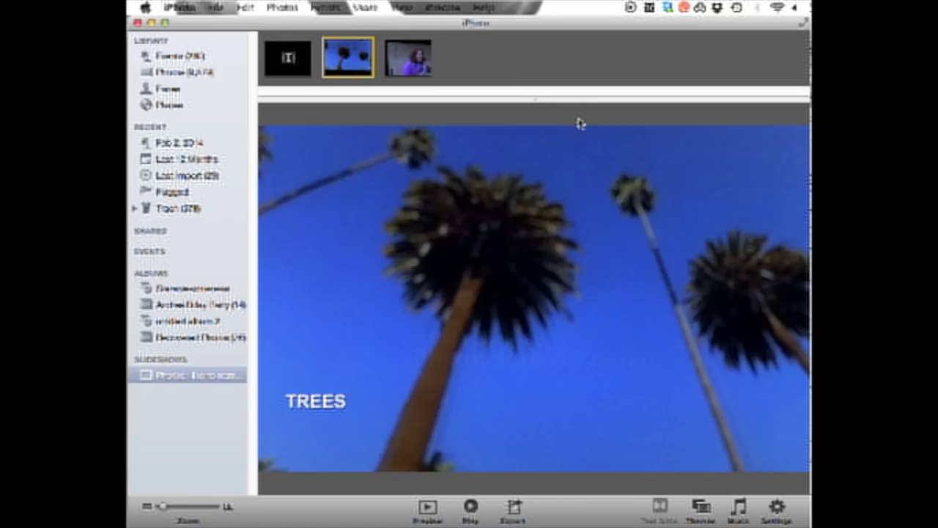
{"action": "left_click", "coordinate": [405, 59]}
{"action": "left_click", "coordinate": [358, 62]}
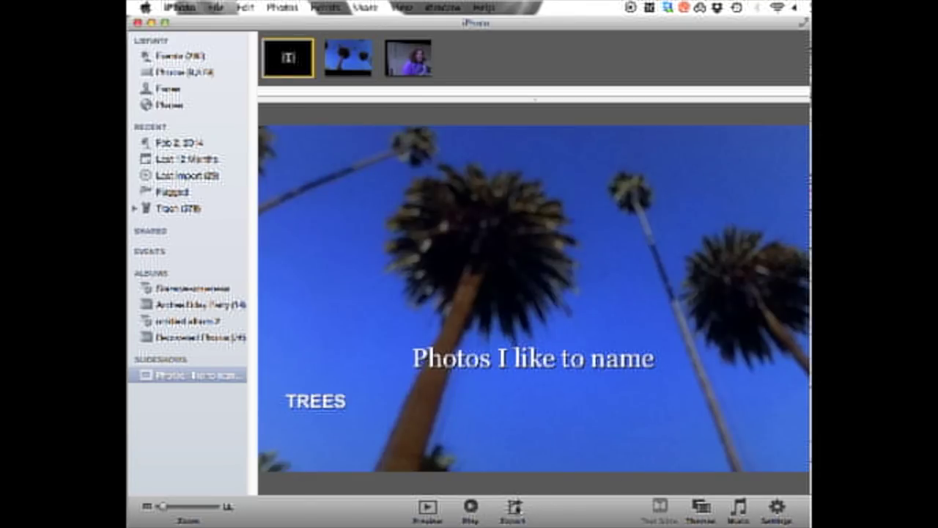
Step: Export the slideshow as a High Definition (1080p) movie to the Desktop, without sending to iTunes
{"action": "left_click", "coordinate": [513, 508]}
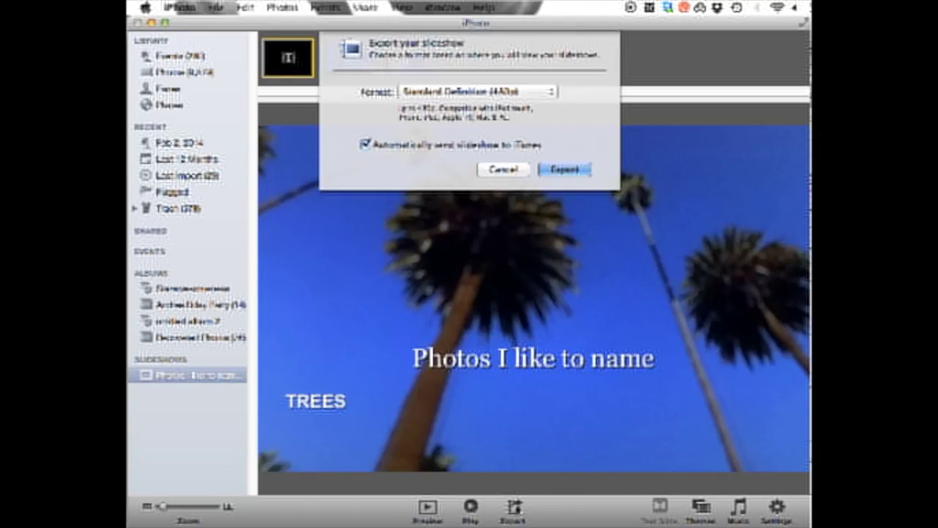
{"action": "left_click", "coordinate": [464, 93]}
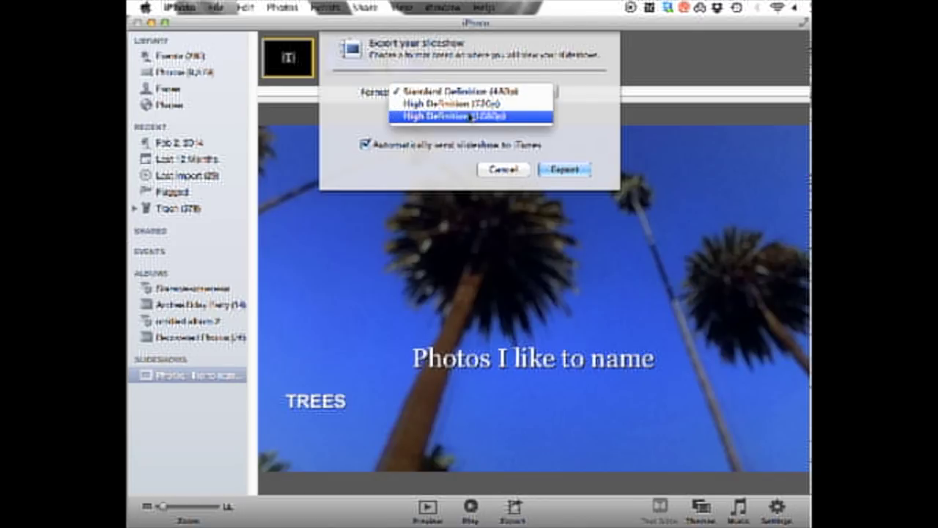
{"action": "left_click", "coordinate": [471, 117]}
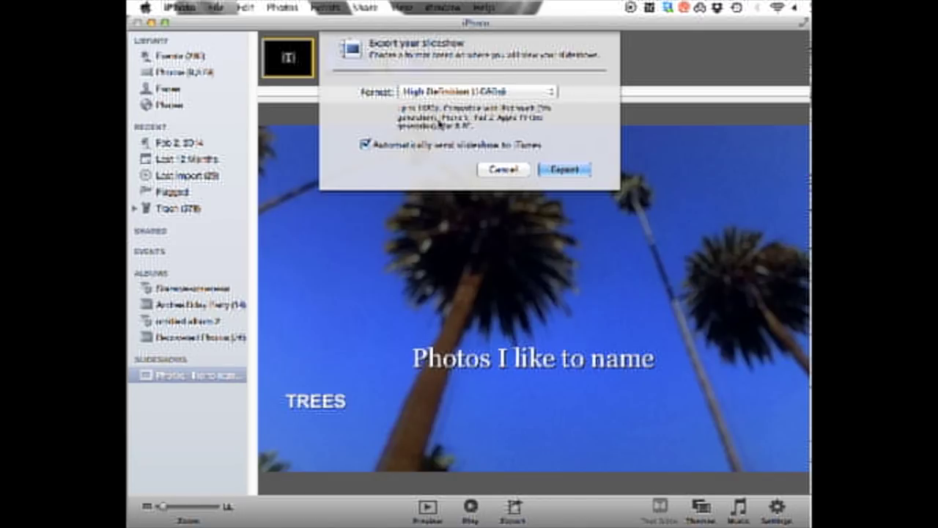
{"action": "left_click", "coordinate": [366, 145]}
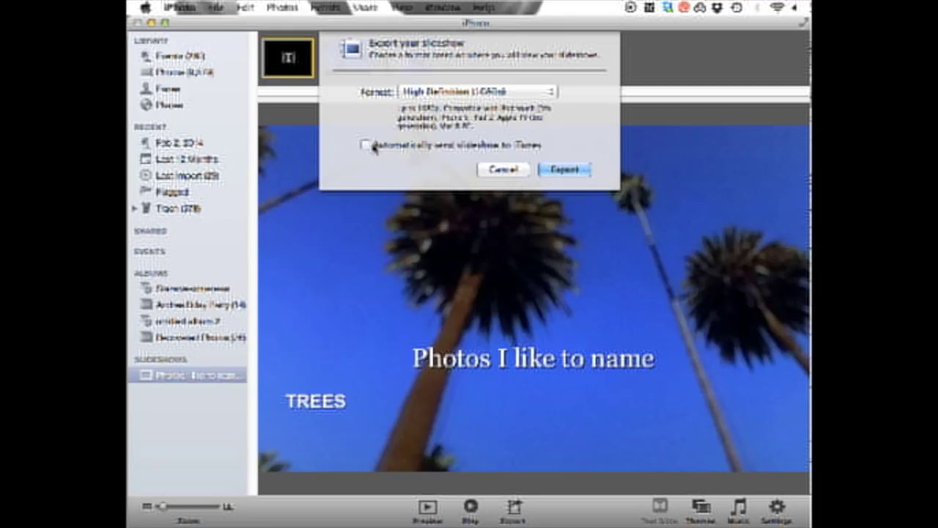
{"action": "left_click", "coordinate": [582, 170]}
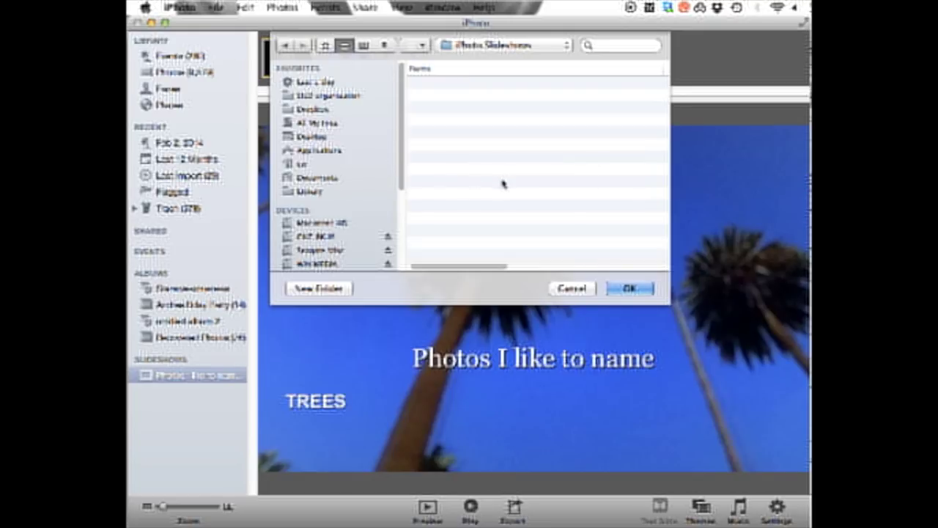
{"action": "left_click", "coordinate": [318, 136]}
{"action": "left_click", "coordinate": [627, 288]}
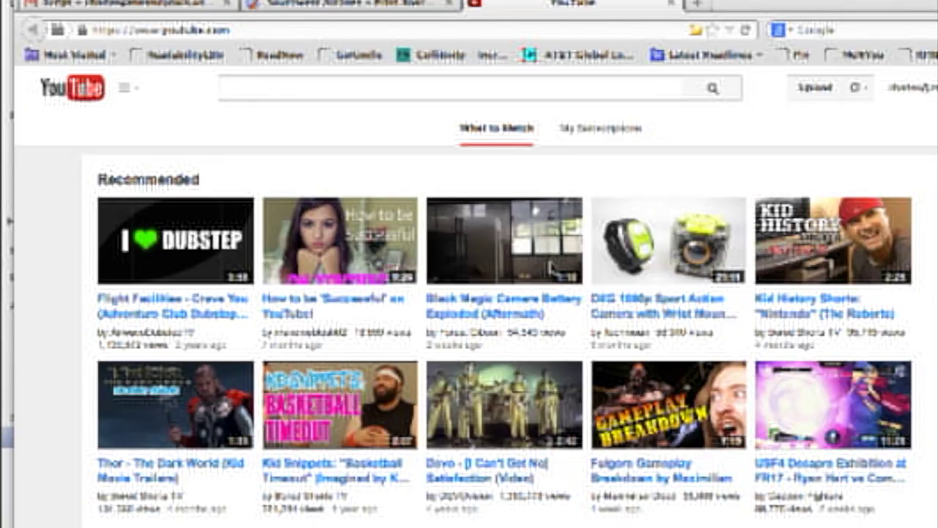
Step: Go to YouTube's video upload page from the home page
{"action": "left_click", "coordinate": [824, 98]}
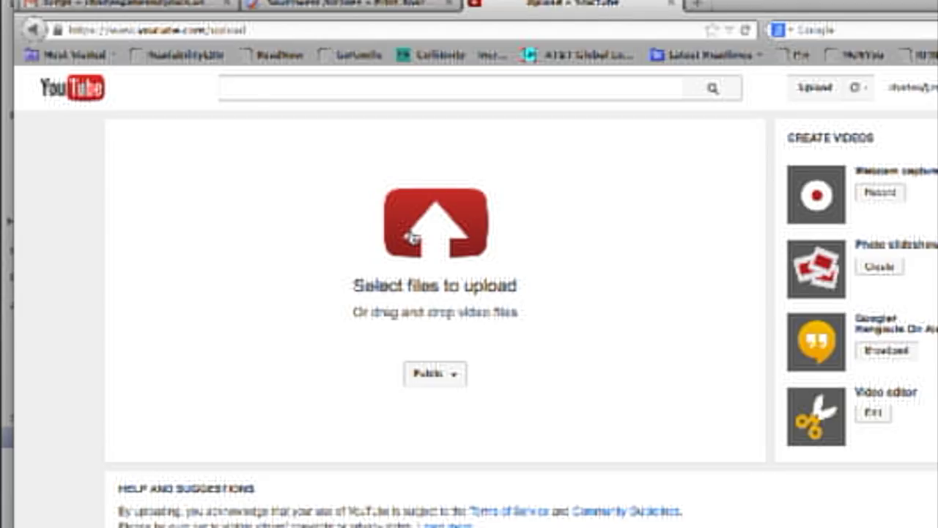
Step: Upload the 'First video slideshow tutorial' file from the Desktop
{"action": "left_click", "coordinate": [412, 234]}
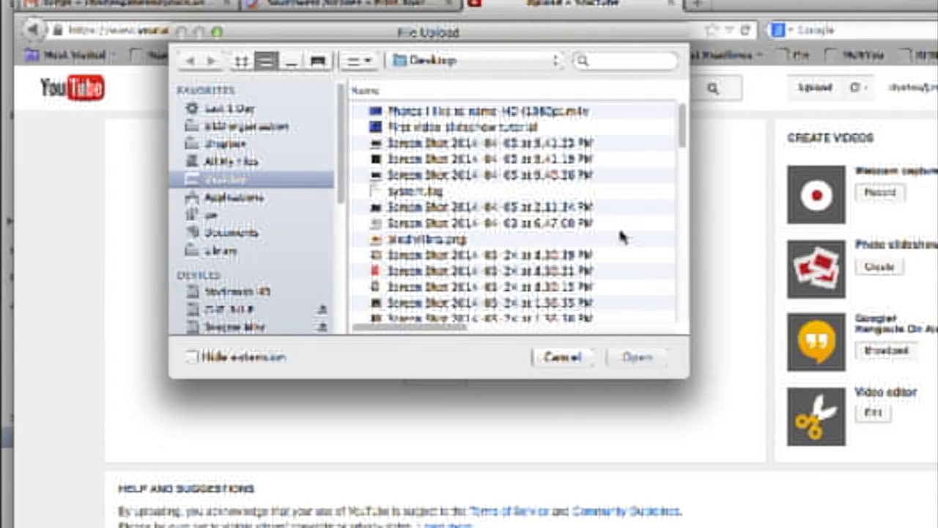
{"action": "left_click", "coordinate": [423, 126]}
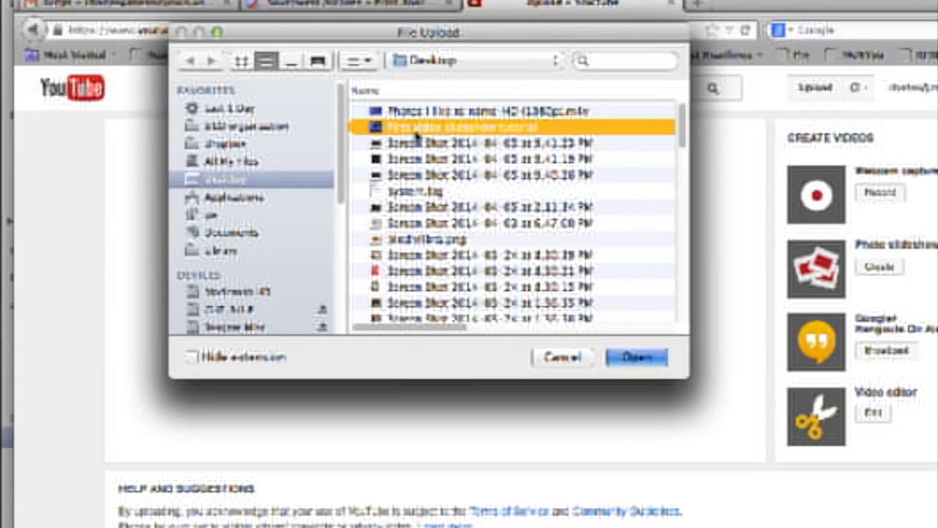
{"action": "double_click", "coordinate": [416, 132]}
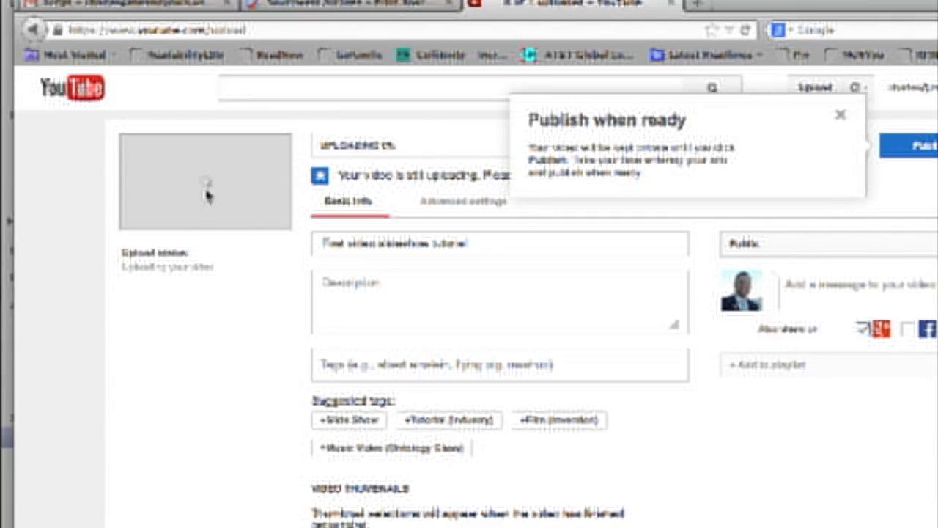
Step: Replace the video's title with 'Amazing photos I like to meme'
{"action": "left_click", "coordinate": [471, 238]}
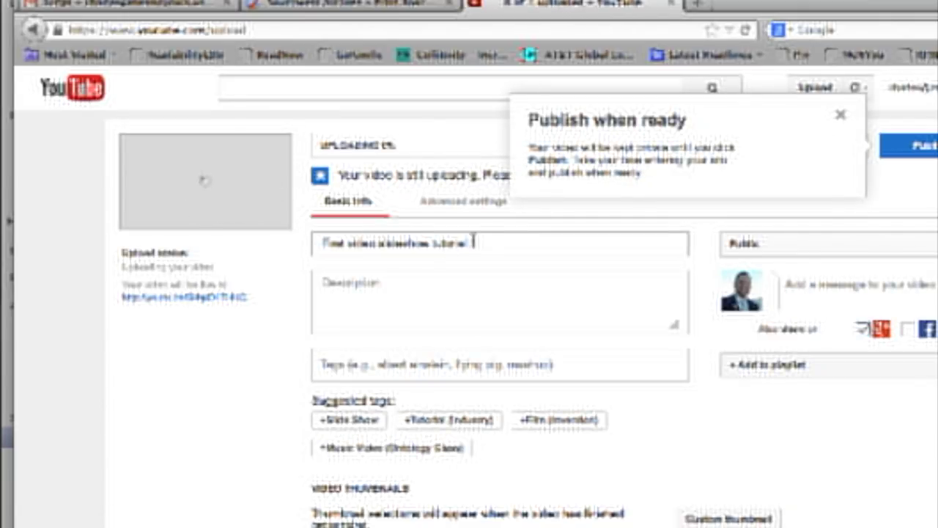
{"action": "left_click_drag", "start_coordinate": [488, 245], "coordinate": [268, 216]}
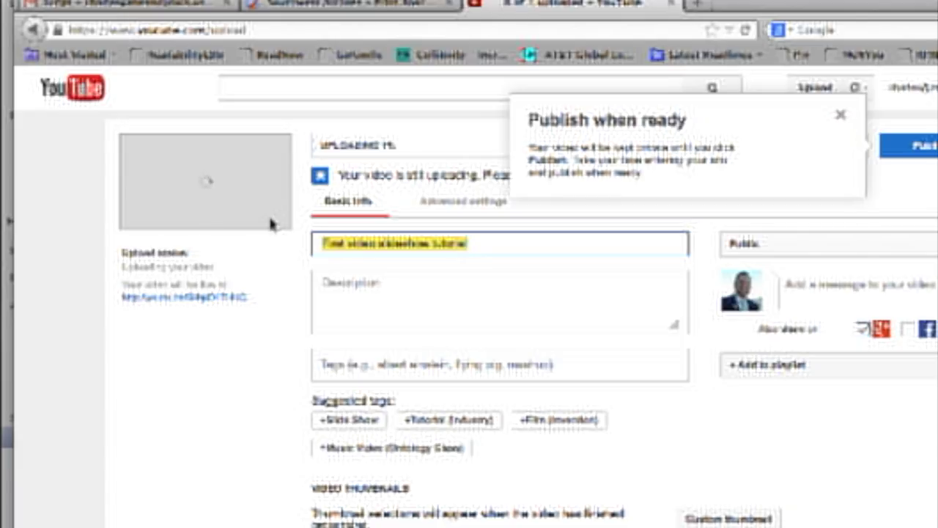
{"action": "type", "text": "How to"}
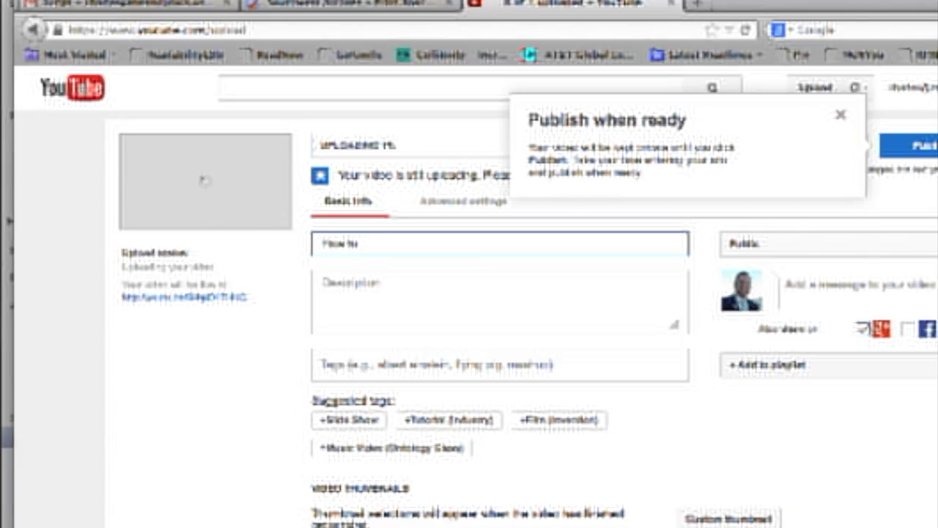
{"action": "key", "text": "BackSpace"}
{"action": "key", "text": "BackSpace"}
{"action": "key", "text": "BackSpace"}
{"action": "key", "text": "BackSpace"}
{"action": "key", "text": "BackSpace"}
{"action": "key", "text": "BackSpace"}
{"action": "key", "text": "BackSpace"}
{"action": "key", "text": "BackSpace"}
{"action": "key", "text": "BackSpace"}
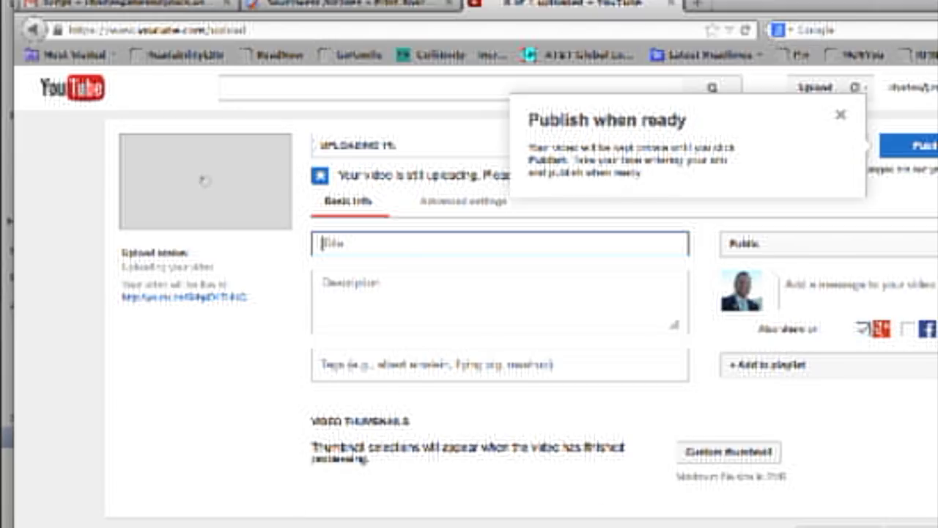
{"action": "type", "text": "An"}
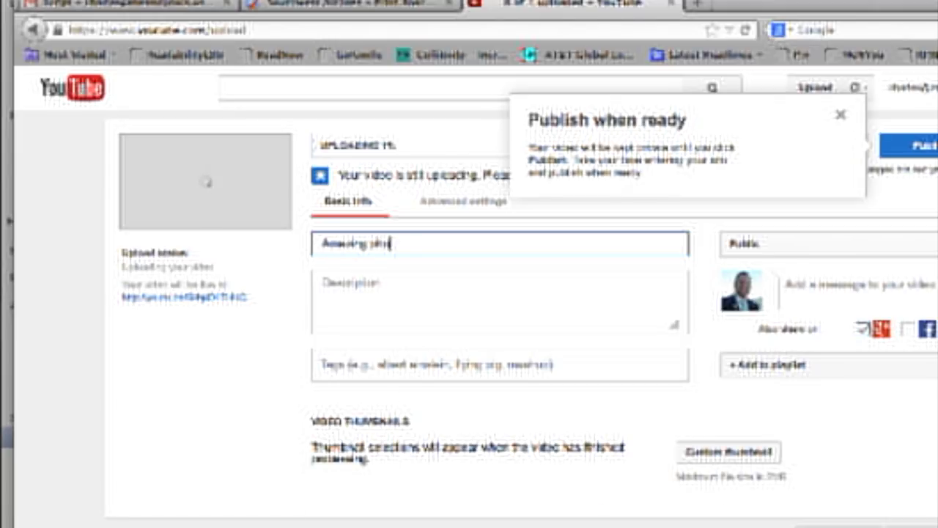
{"action": "type", "text": "tos I like to mem"}
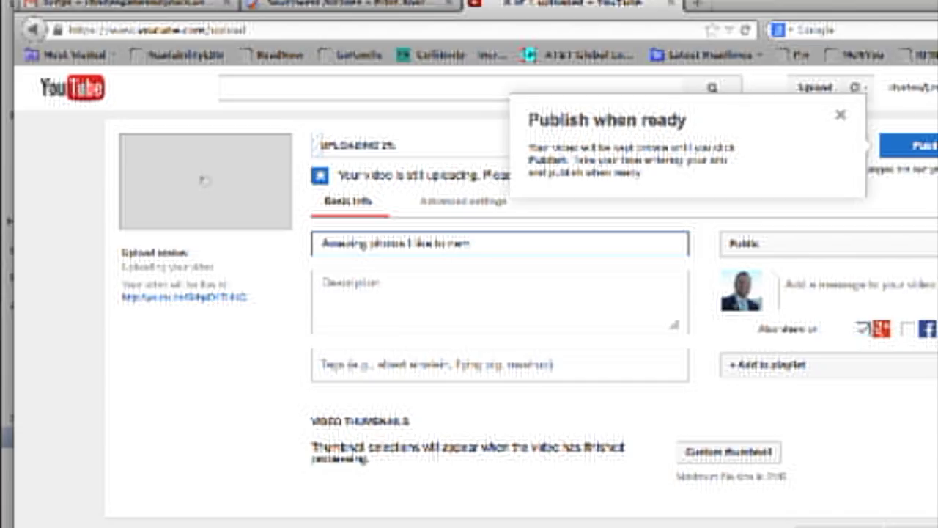
{"action": "type", "text": "e"}
Step: Add the tags photos and meming, and dismiss the publish-when-ready notice
{"action": "key", "text": "Tab"}
{"action": "key", "text": "Tab"}
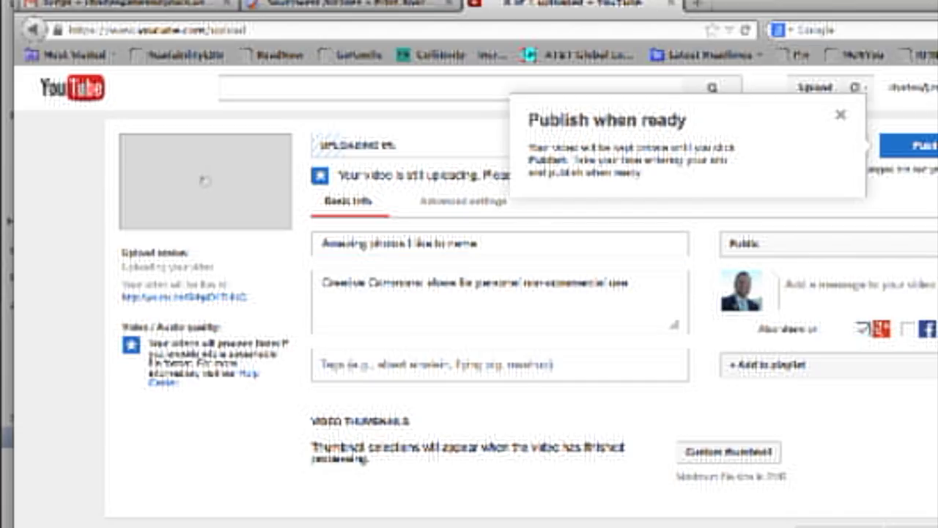
{"action": "type", "text": "photos,meming"}
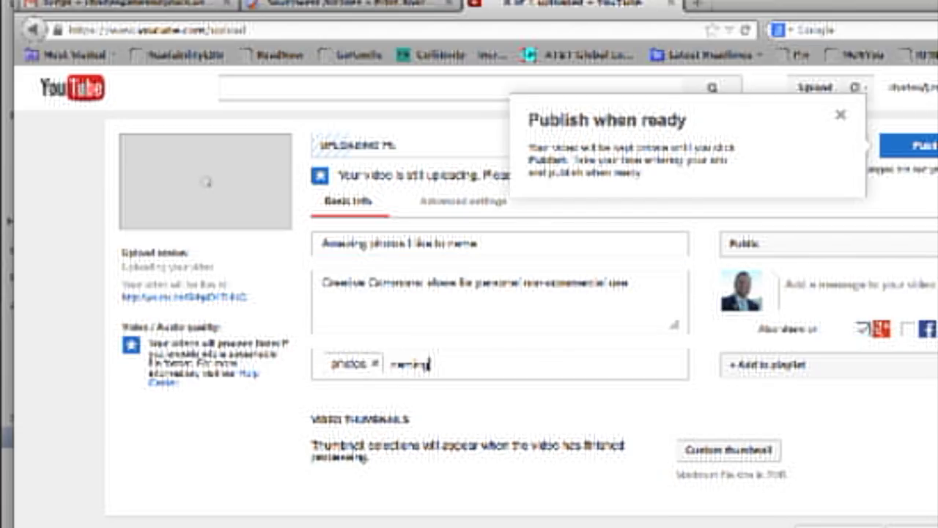
{"action": "type", "text": ","}
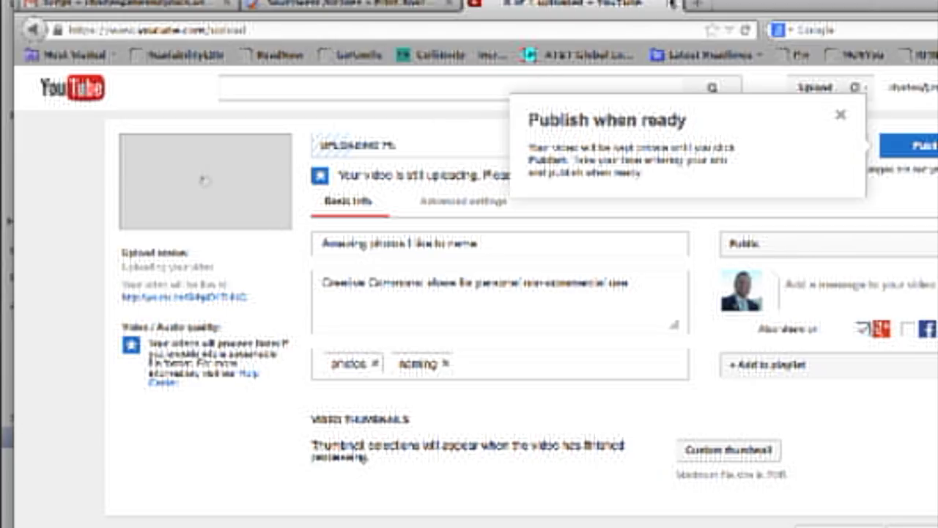
{"action": "left_click", "coordinate": [840, 115]}
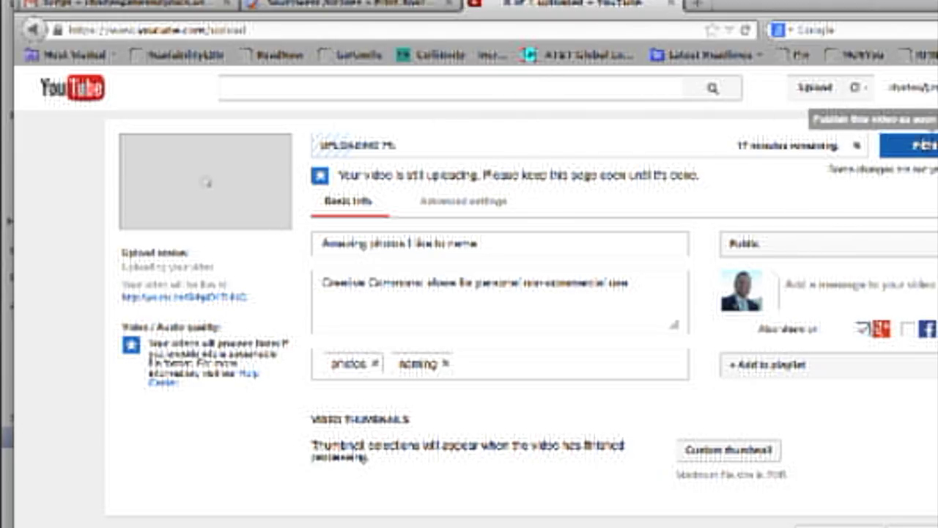